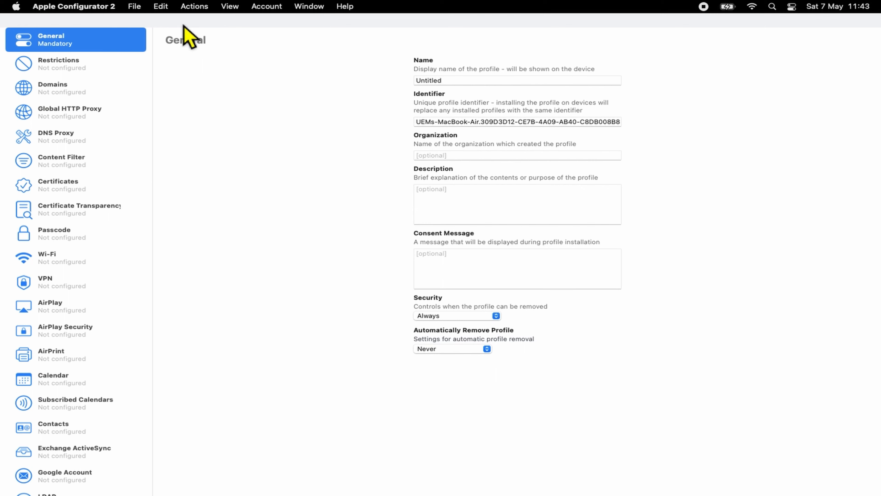
- Name the configuration profile "ABM Wi-Fi Payload"
click(457, 82)
key(BackSpace)
key(BackSpace)
key(BackSpace)
key(BackSpace)
key(BackSpace)
key(BackSpace)
key(BackSpace)
key(BackSpace)
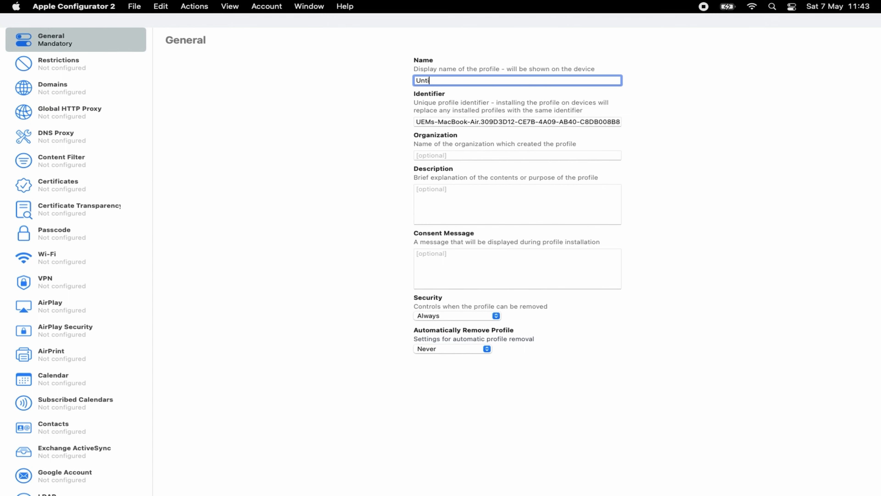
text(/)
text(ABM W)
text(i)
text(-Fi )
text(Payloa)
text(d)
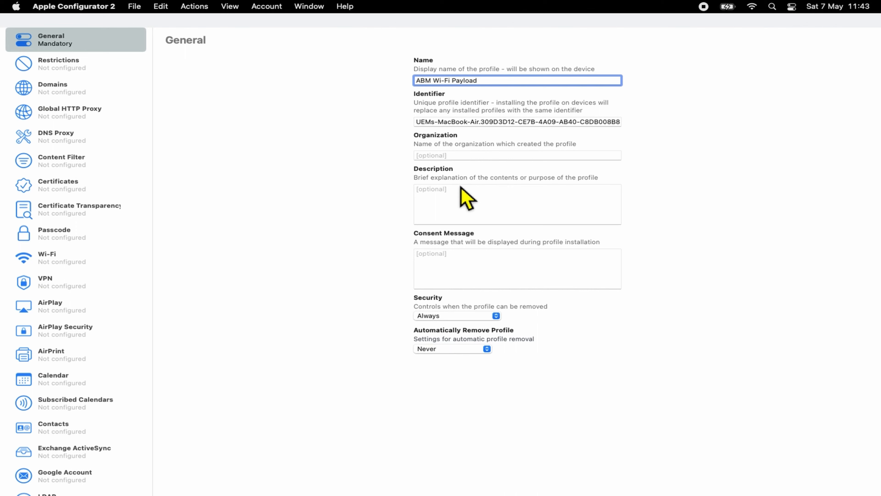
- Add a Wi-Fi payload to the profile with the SSID "ADE Enrolment Demo"
click(55, 258)
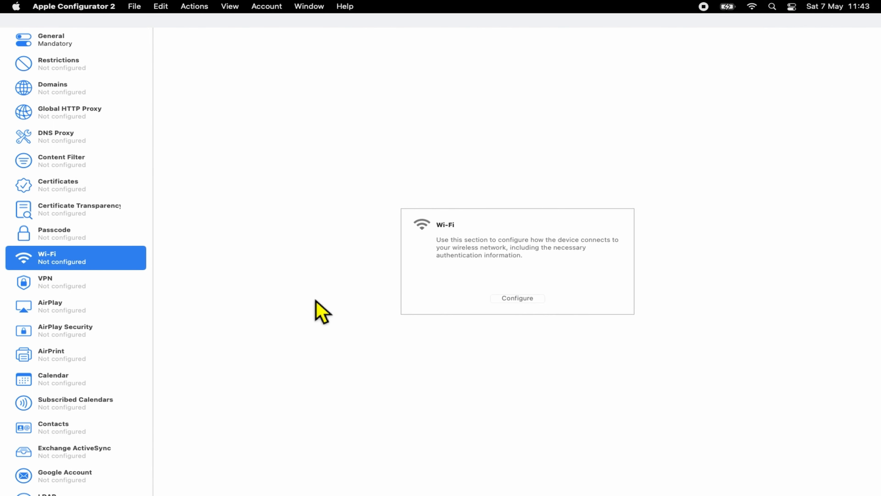
click(518, 300)
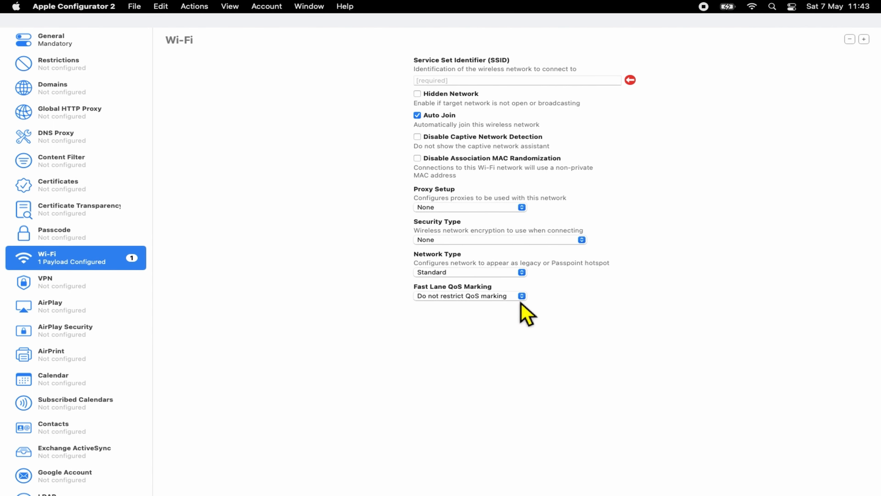
click(497, 80)
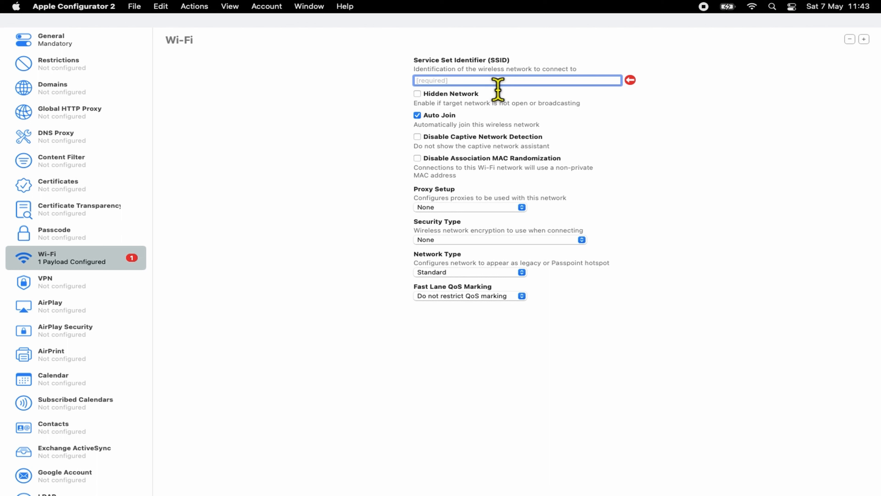
text(ADE Enrolment Wi-Fi)
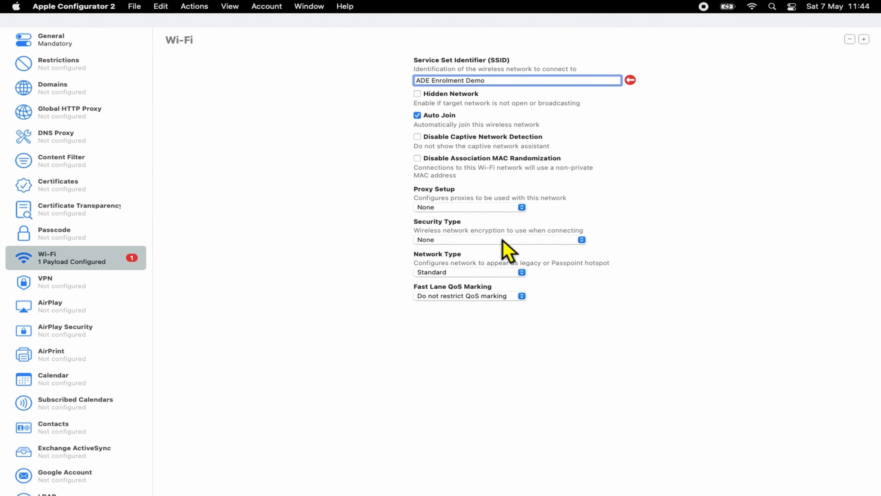
- Set the Wi-Fi security type to WPA2 Personal (iOS 8 or later except Apple TV) and enter the wireless network password
click(502, 243)
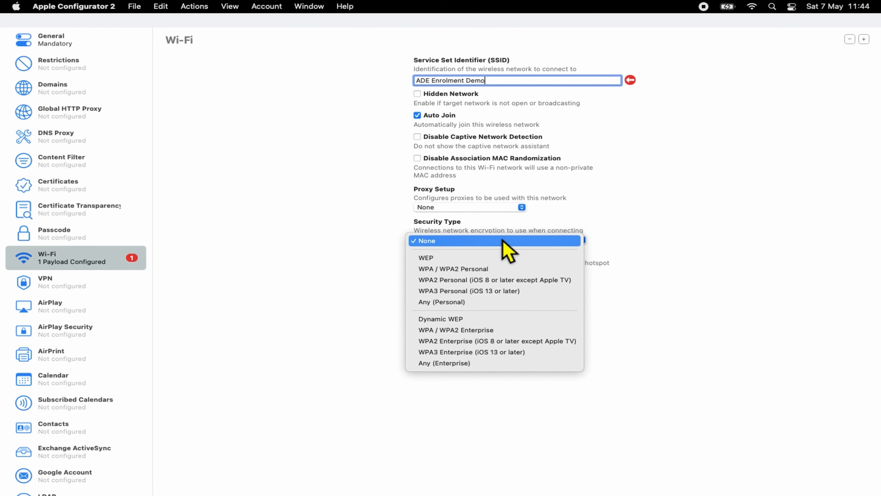
click(455, 282)
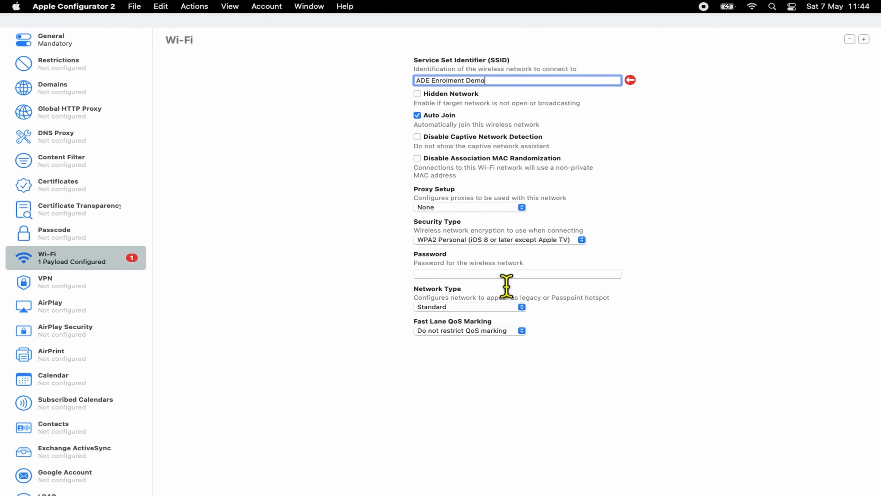
click(507, 286)
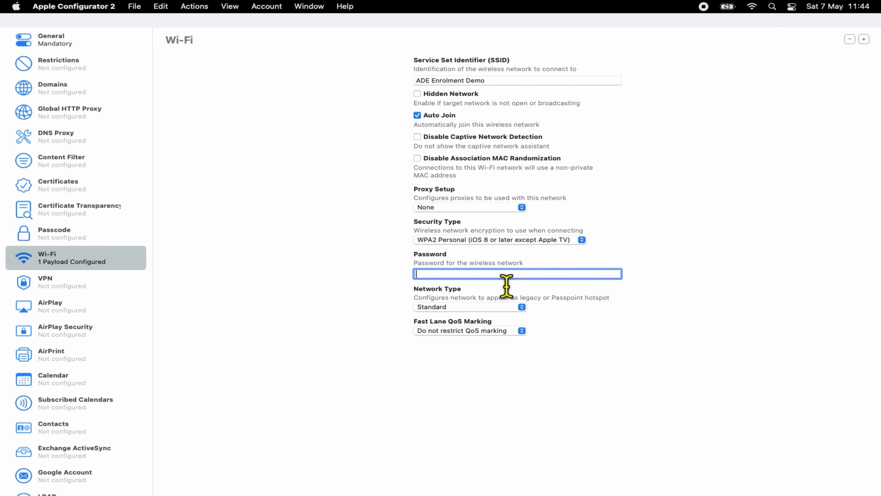
text(•••••••••)
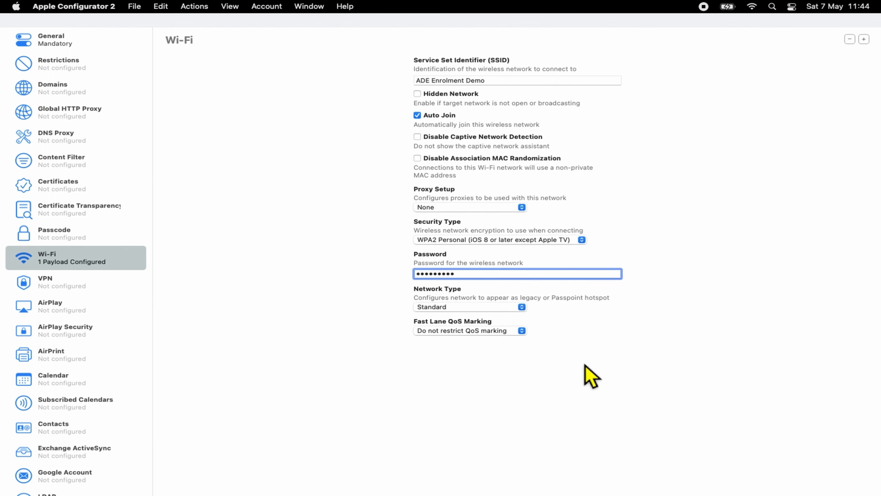
- Save the profile as "ABM Wi-Fi Payload" in Documents and close it
click(135, 6)
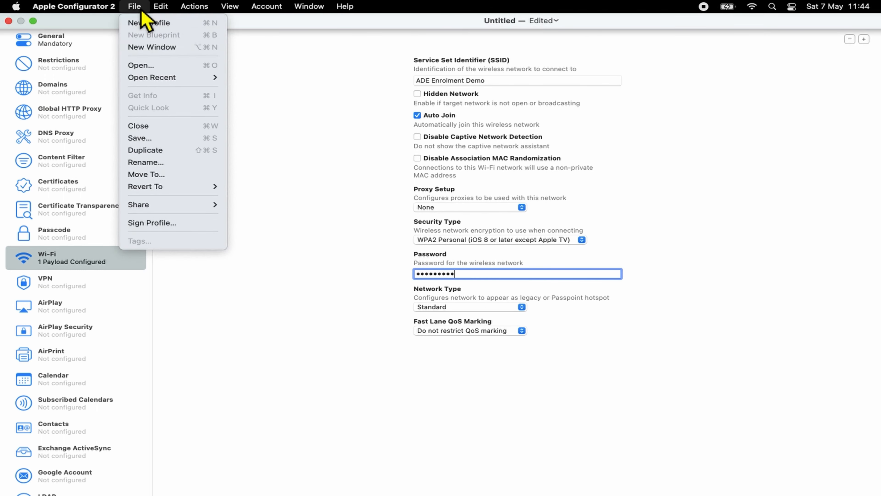
click(160, 139)
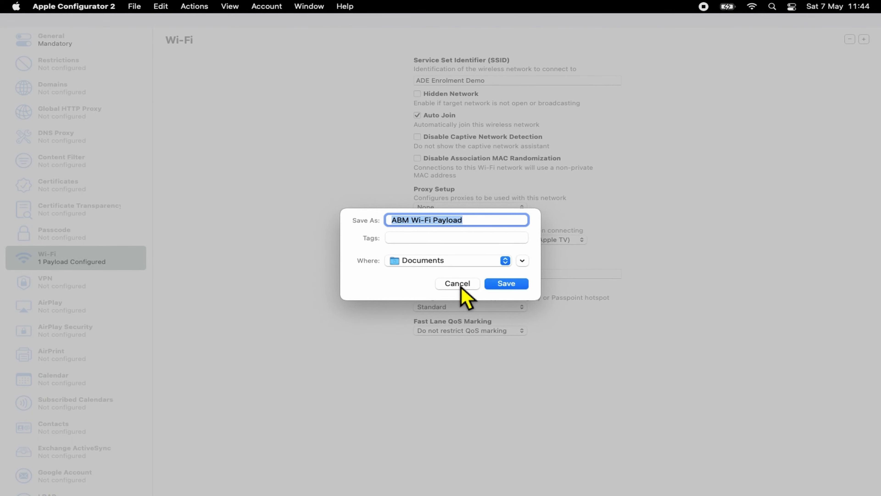
click(518, 284)
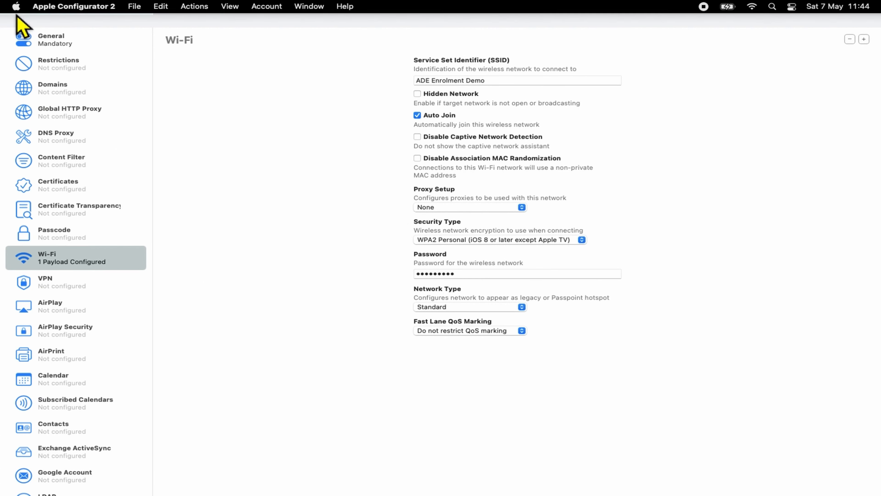
click(9, 21)
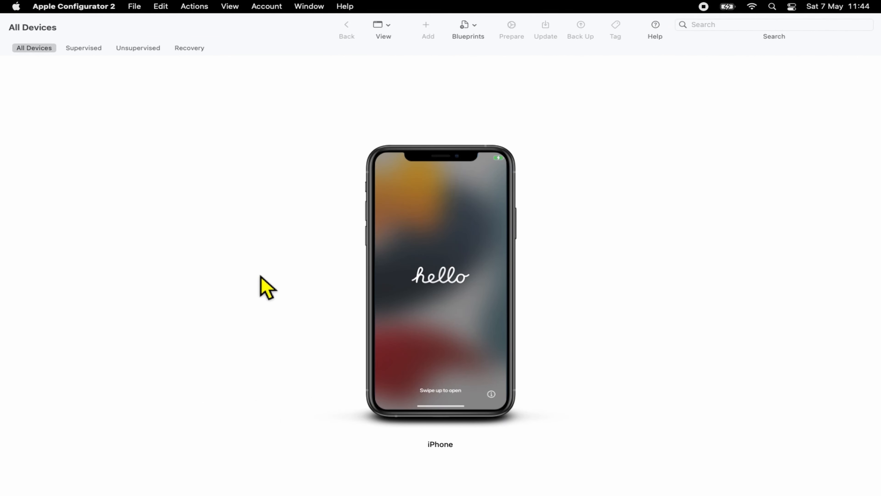
- Start preparing the connected iPhone with Manual Configuration, adding it to Apple Business Manager and allowing pairing with other computers
click(433, 288)
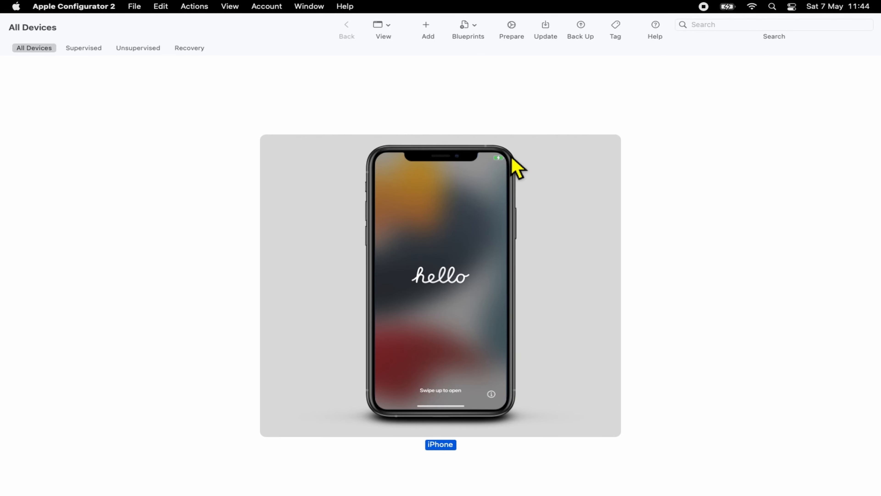
click(519, 29)
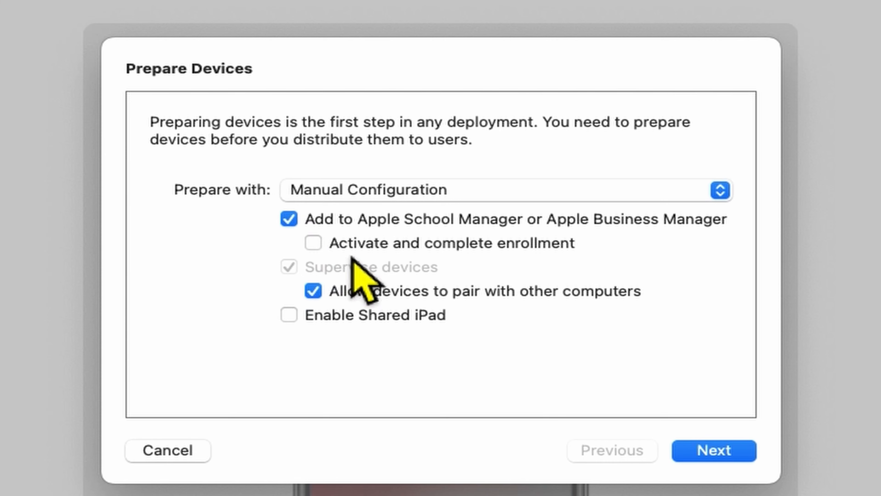
click(714, 451)
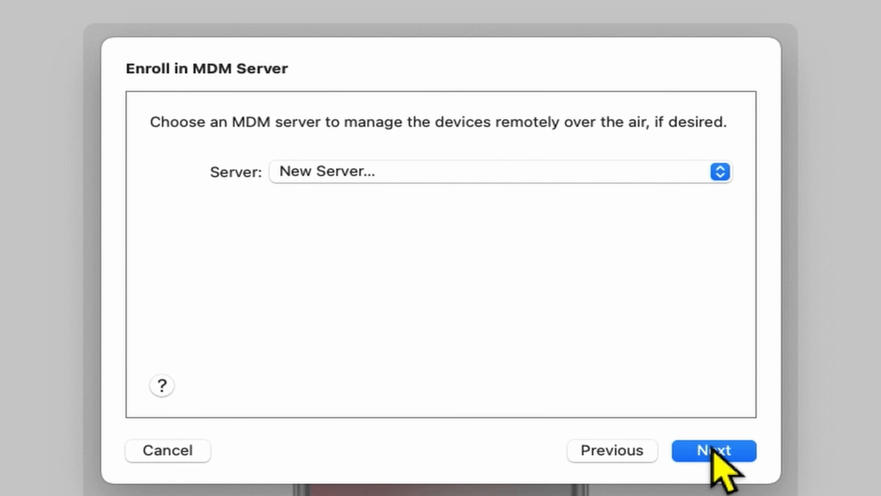
- Define a new MDM server named "Microsoft Intune" for the enrollment and accept its listed trust anchor certificates
click(731, 177)
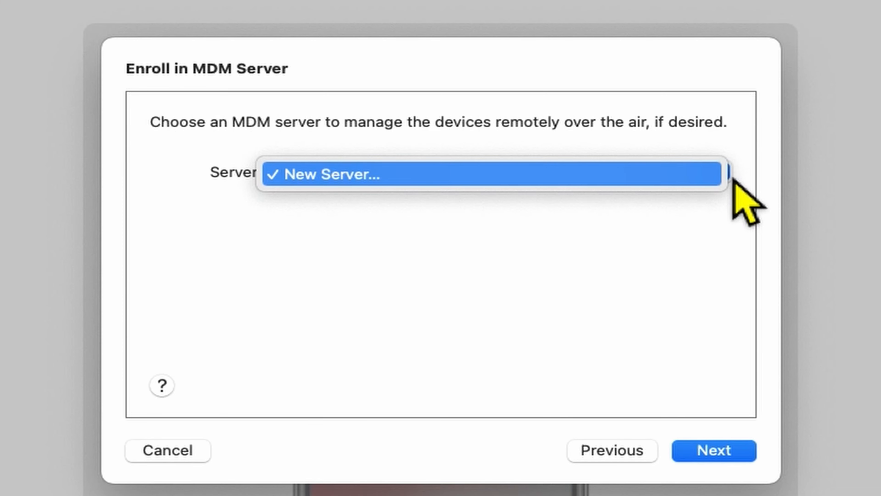
click(734, 179)
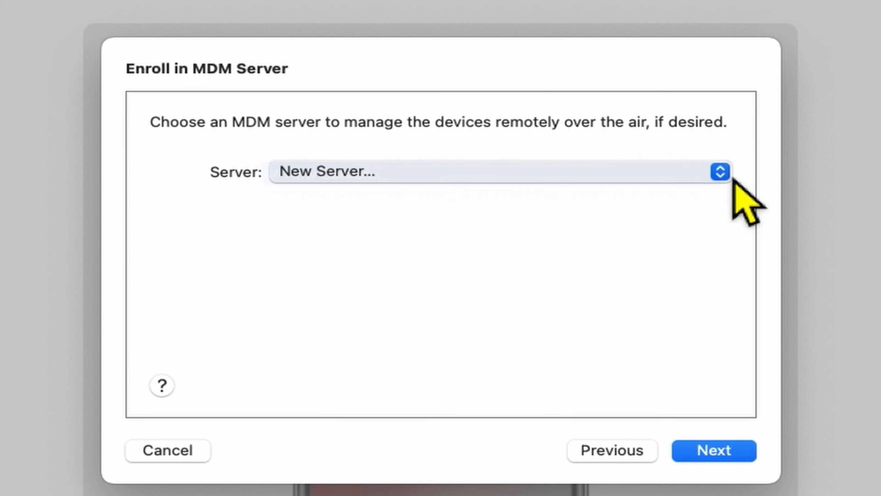
click(729, 455)
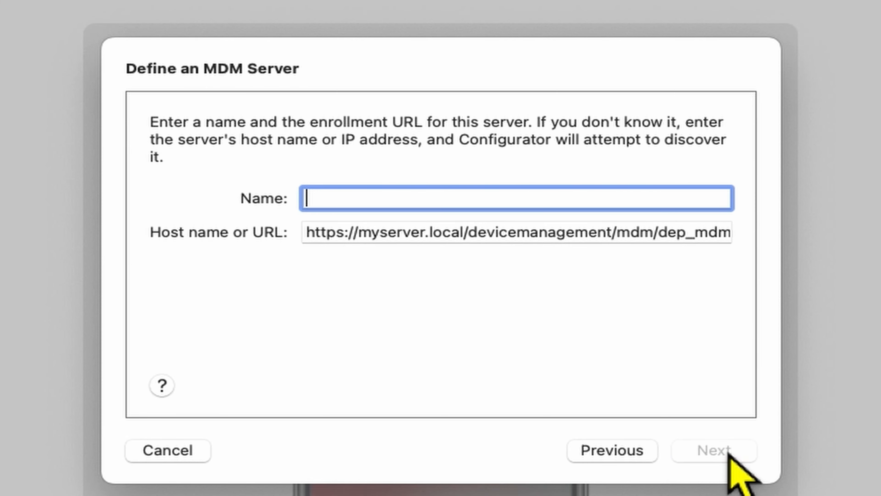
text(Microso)
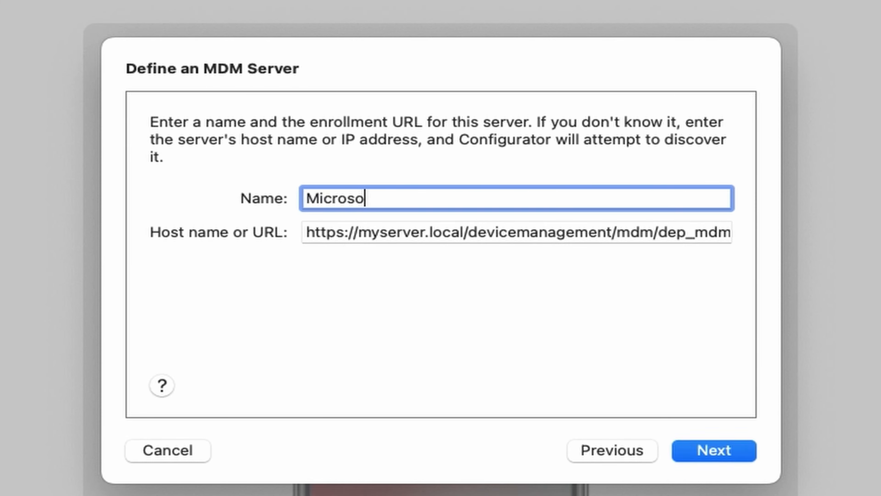
text(ft Intune)
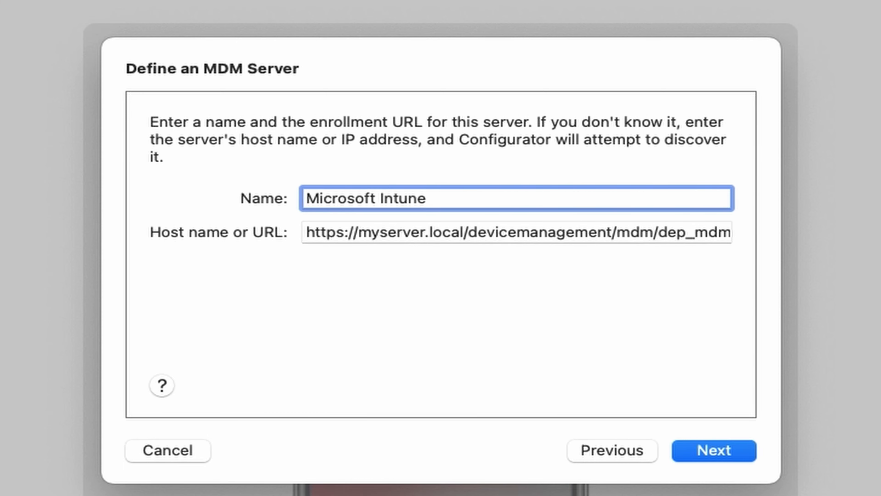
click(718, 458)
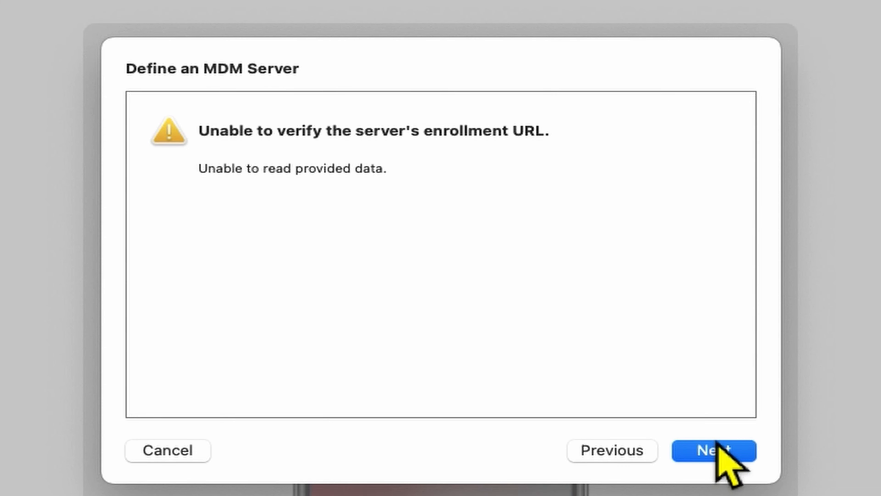
click(726, 455)
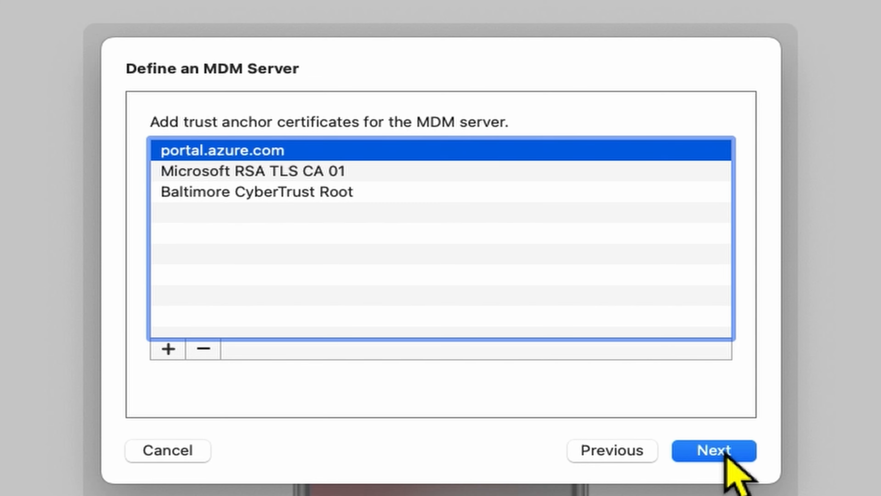
click(730, 455)
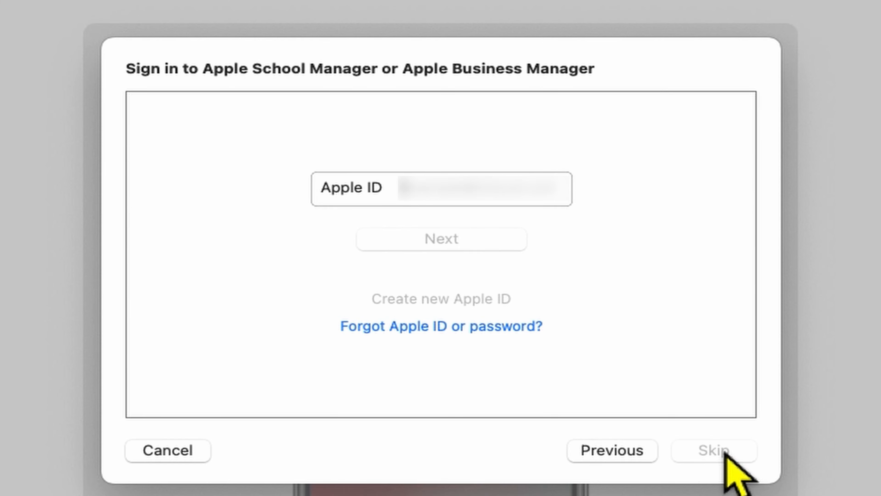
- Sign in to Apple Business Manager with the administrator's Apple ID and account password
text(????????)
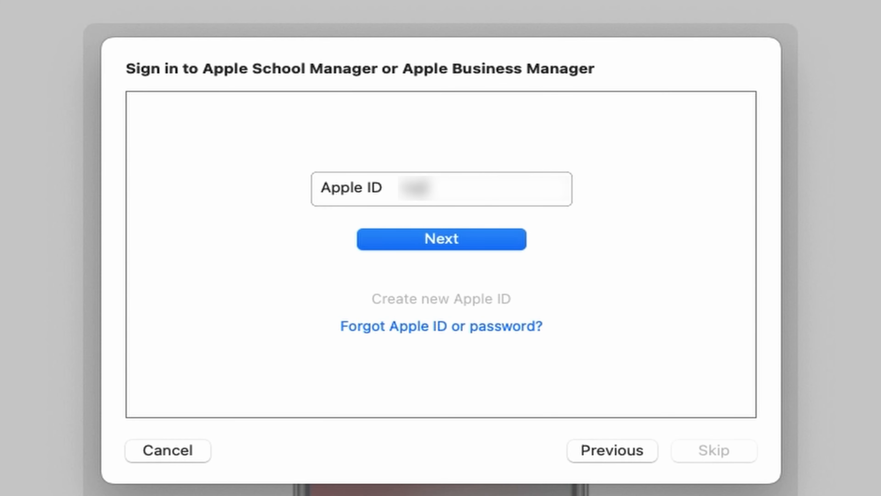
text(????)
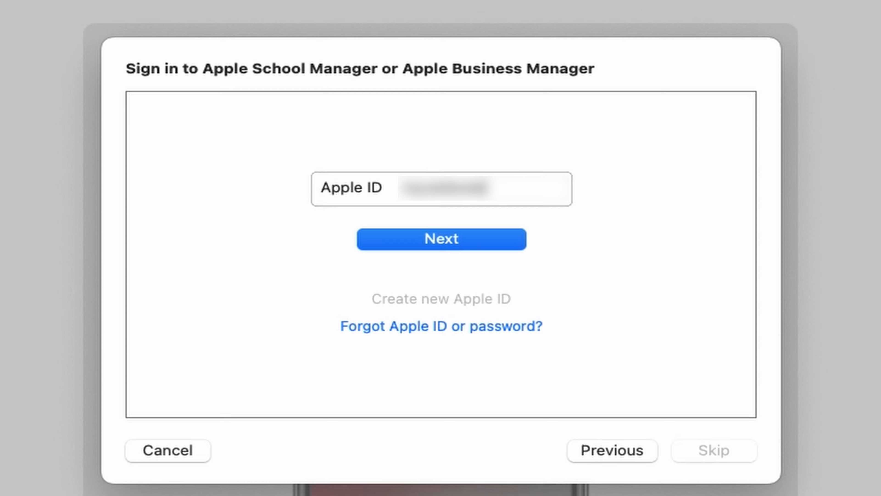
text(???????)
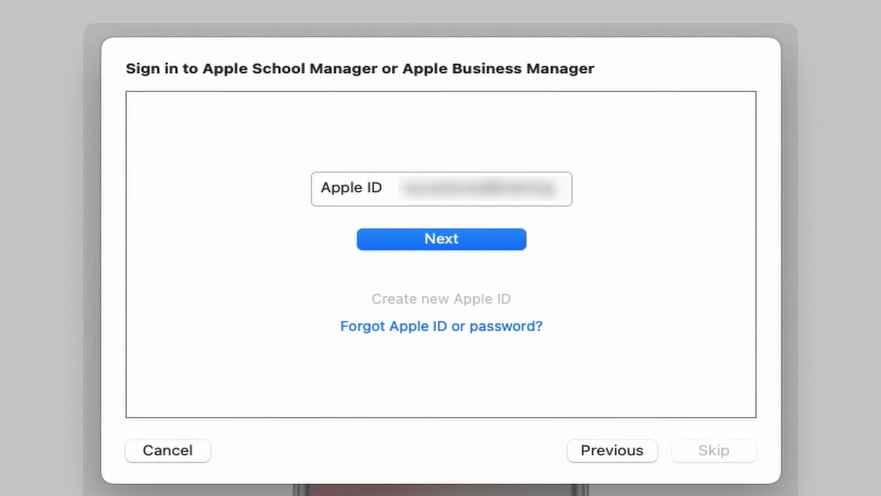
key(Return)
text(??????????????????)
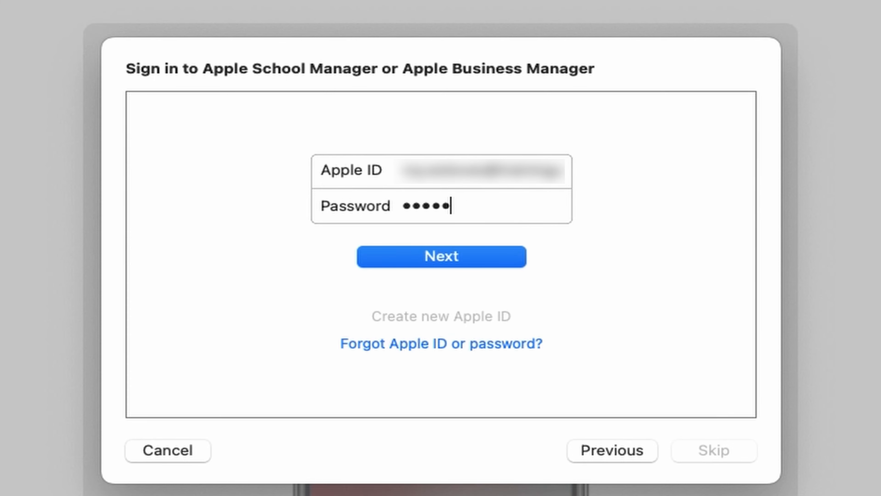
click(477, 263)
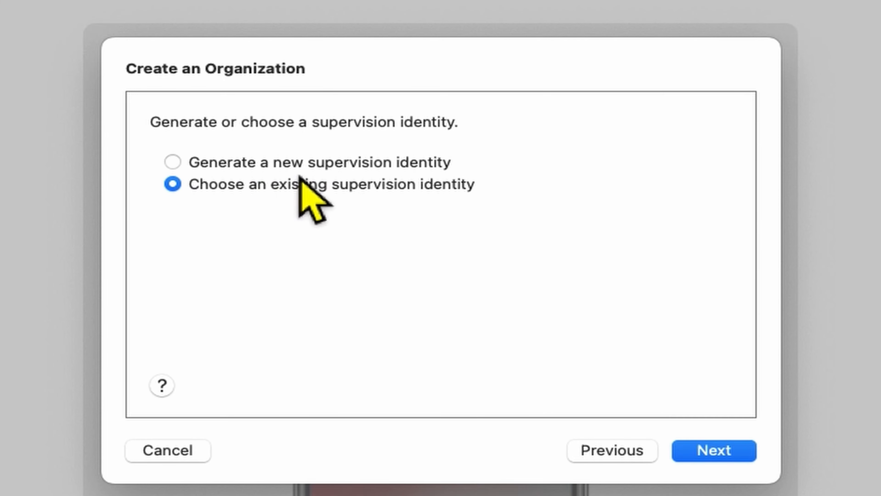
- Generate a new supervision identity for the organization and keep Setup Assistant set to show all steps
click(183, 166)
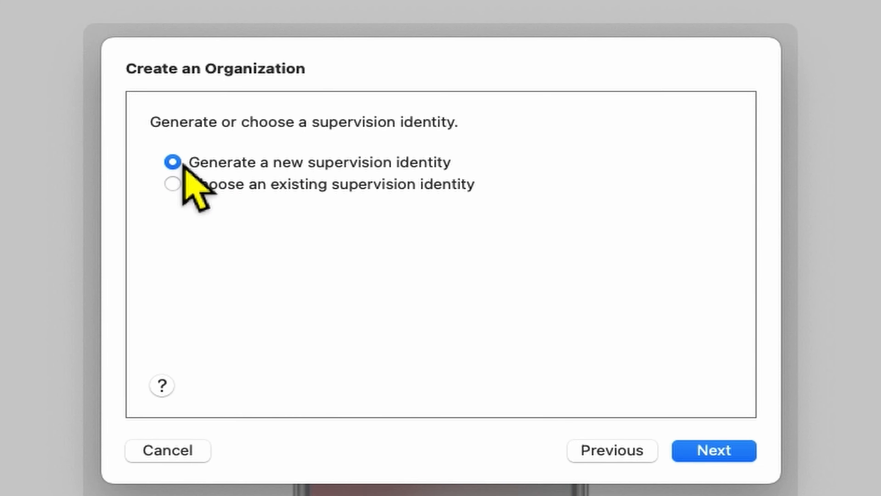
click(722, 455)
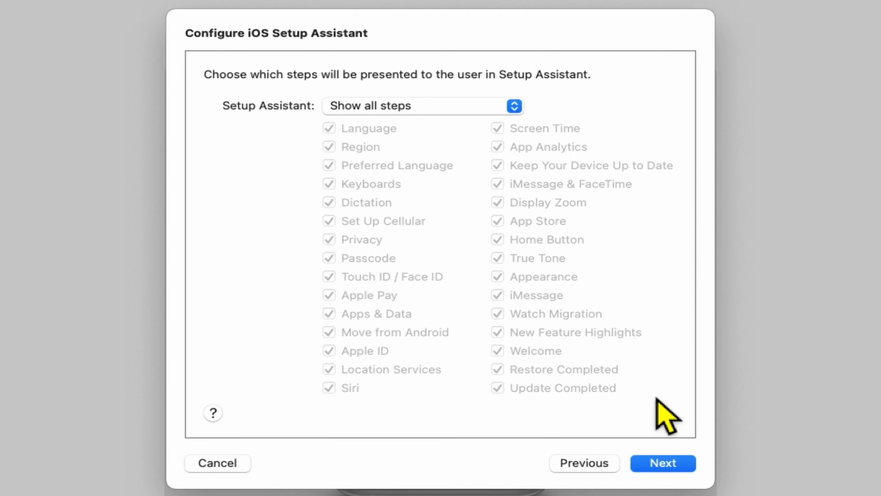
click(670, 465)
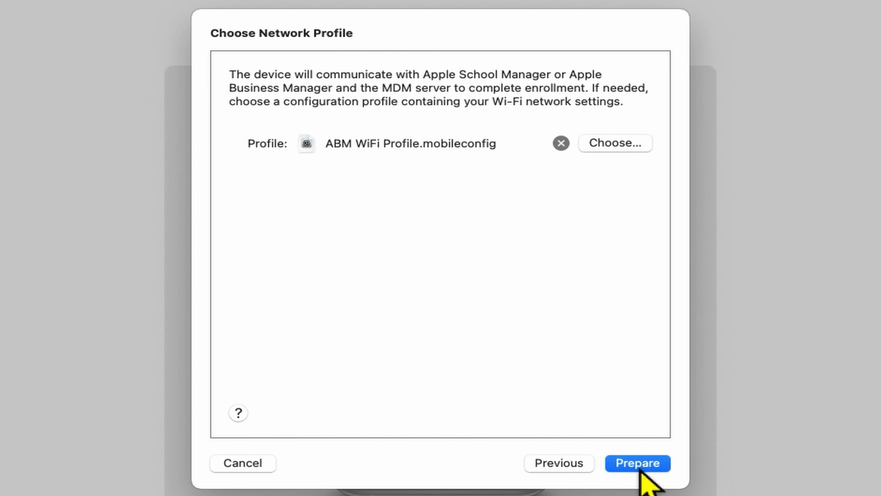
- Prepare the iPhone using the ABM WiFi Profile.mobileconfig network profile, agreeing to erase and restore the device
click(639, 470)
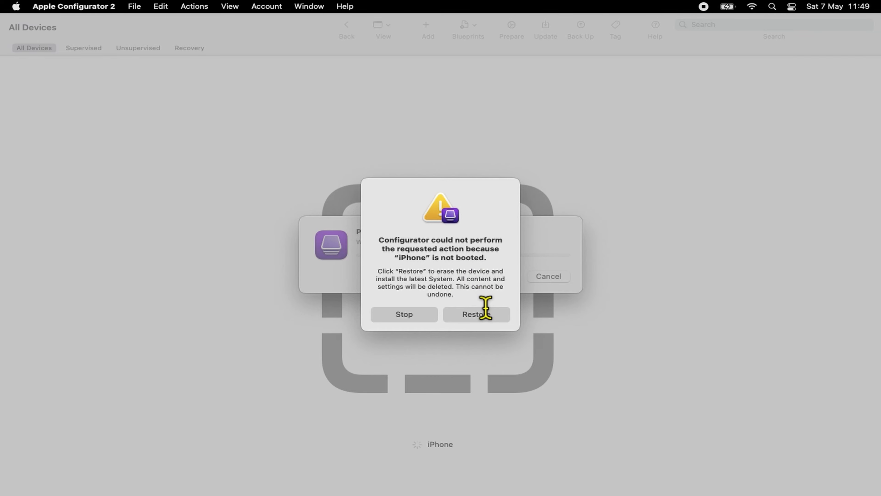
click(486, 317)
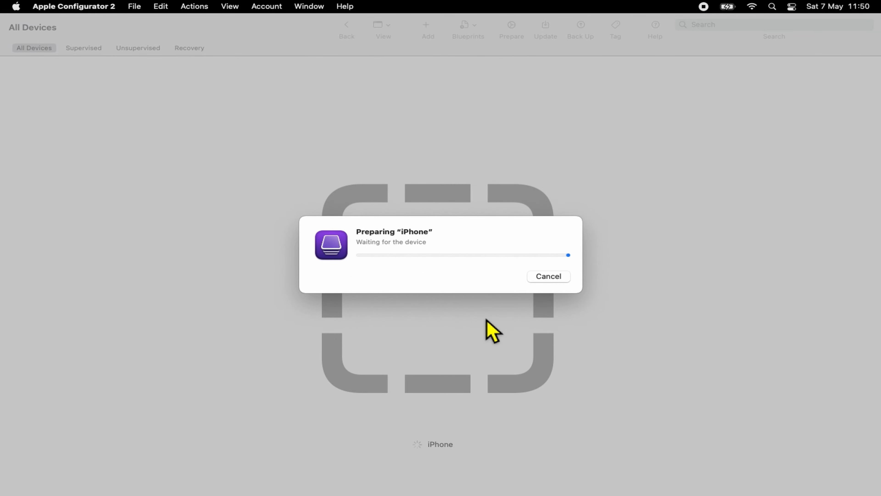